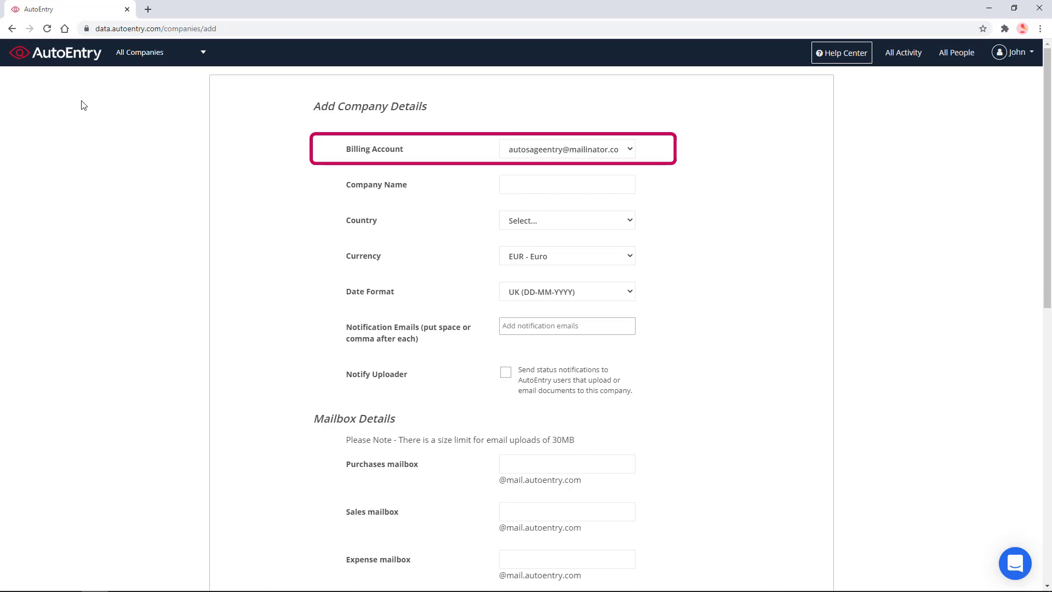
Step: Check the available billing accounts and enter Sandy Landscaping Ltd as the company name
{"action": "left_click", "coordinate": [602, 149]}
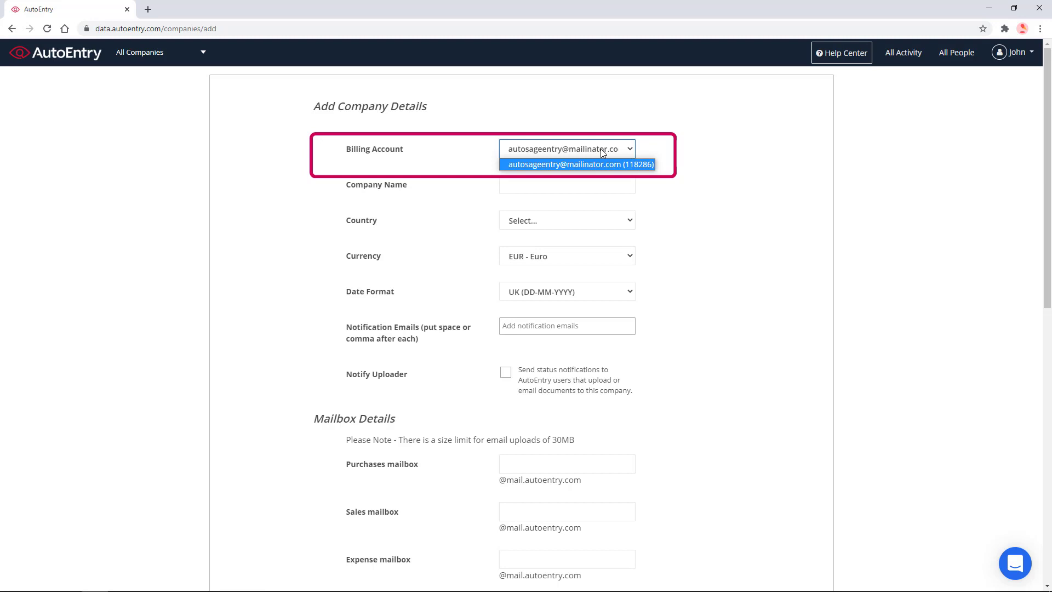
{"action": "left_click", "coordinate": [600, 149]}
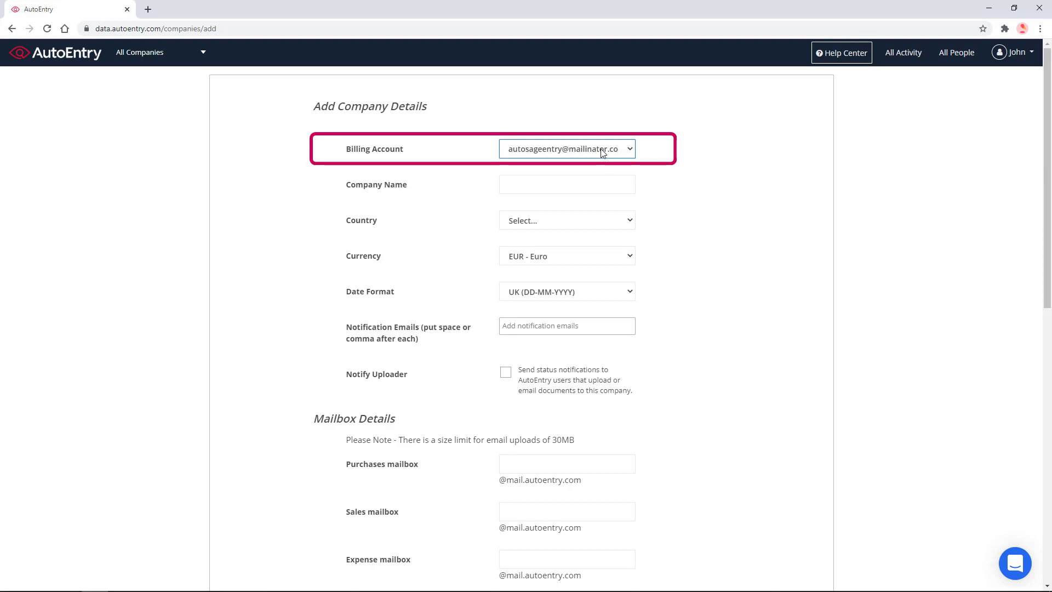
{"action": "left_click", "coordinate": [571, 192]}
{"action": "type", "text": "Sandy Lan"}
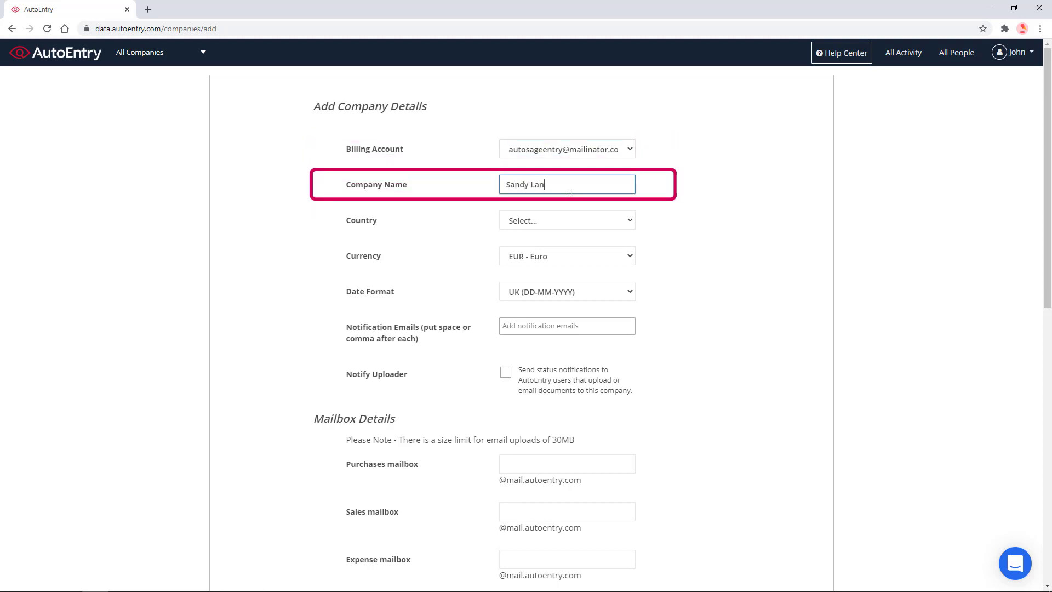
{"action": "type", "text": "dscaping Ltd"}
Step: Set the country to United States, with USD - US Dollar as currency and US (MM-DD-YYYY) as date format
{"action": "left_click", "coordinate": [568, 219]}
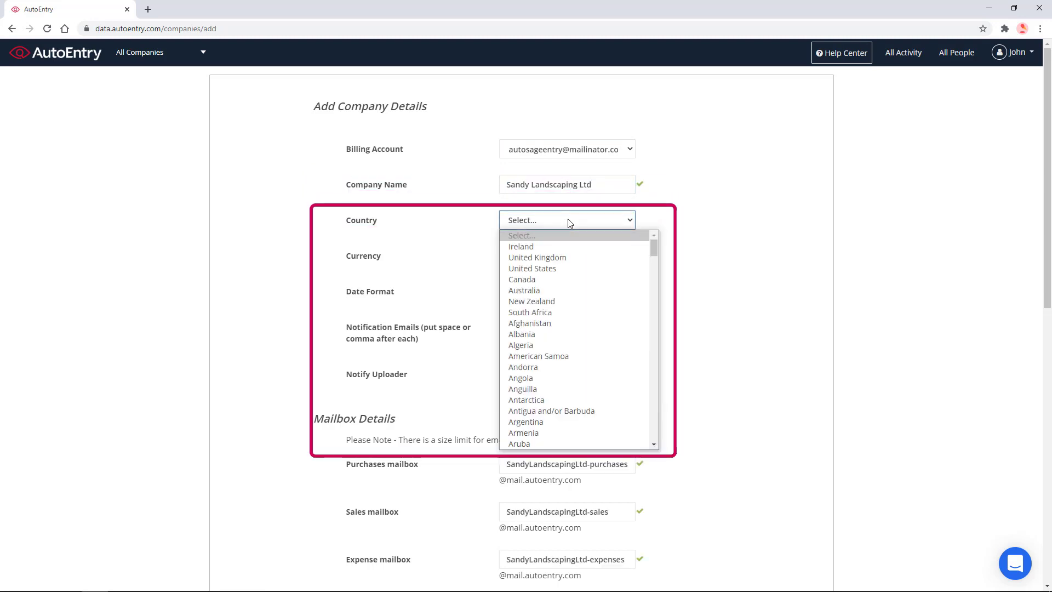
{"action": "left_click", "coordinate": [553, 270]}
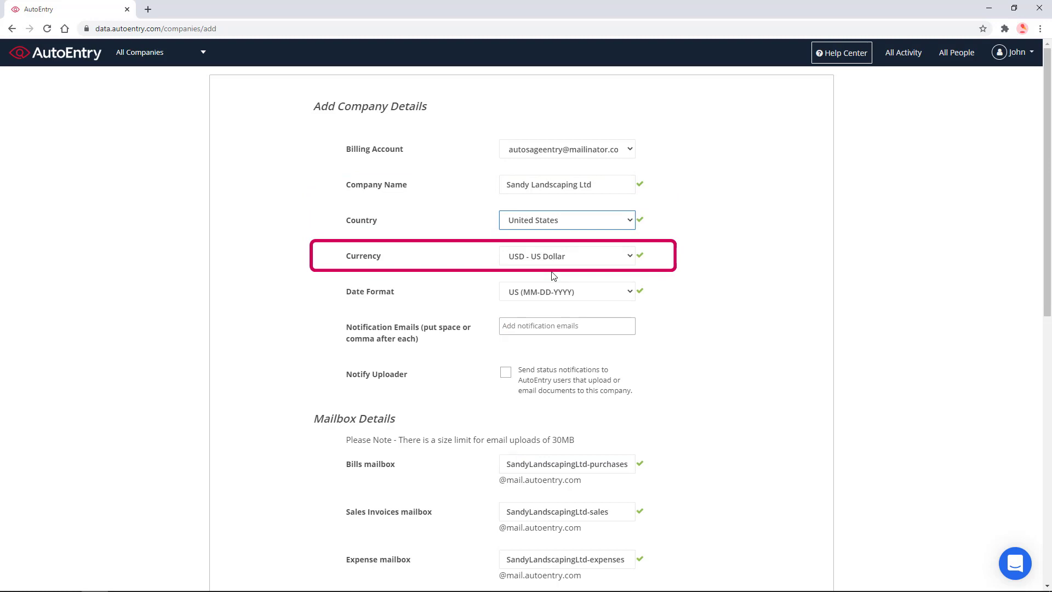
{"action": "left_click", "coordinate": [631, 258]}
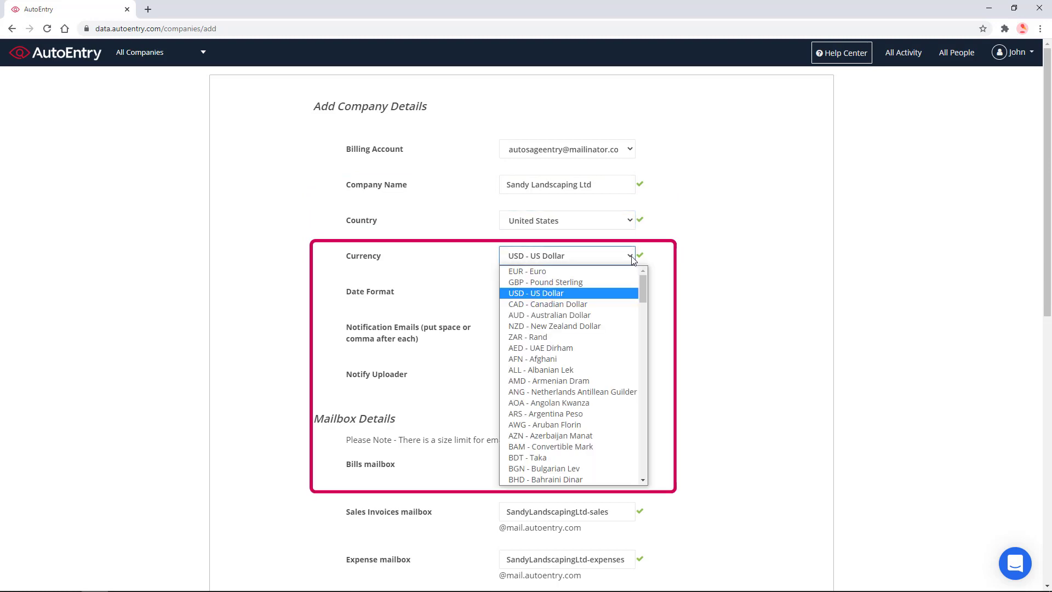
{"action": "left_click", "coordinate": [632, 258]}
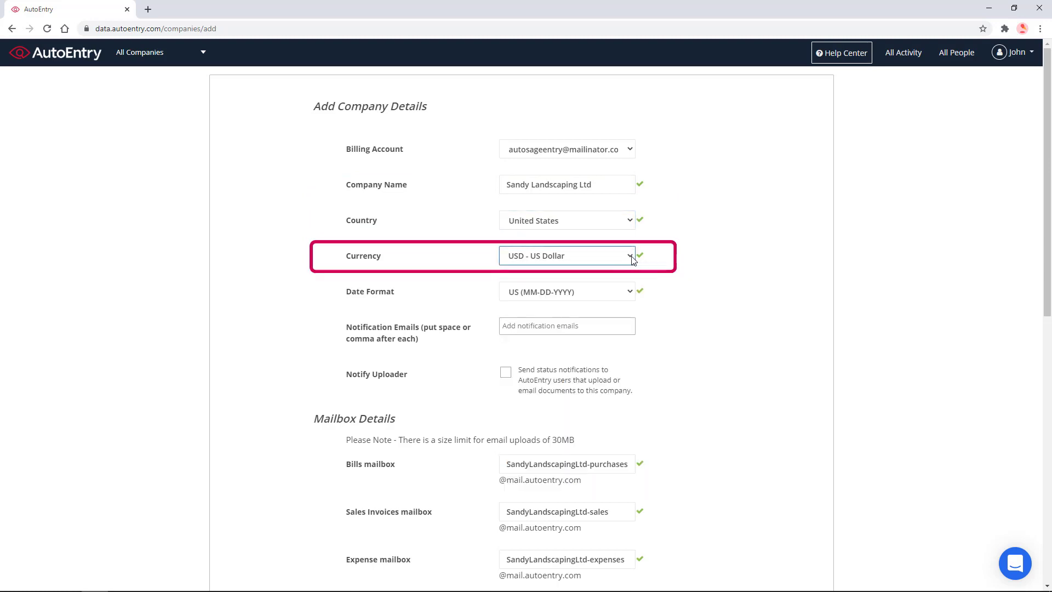
{"action": "left_click", "coordinate": [628, 294]}
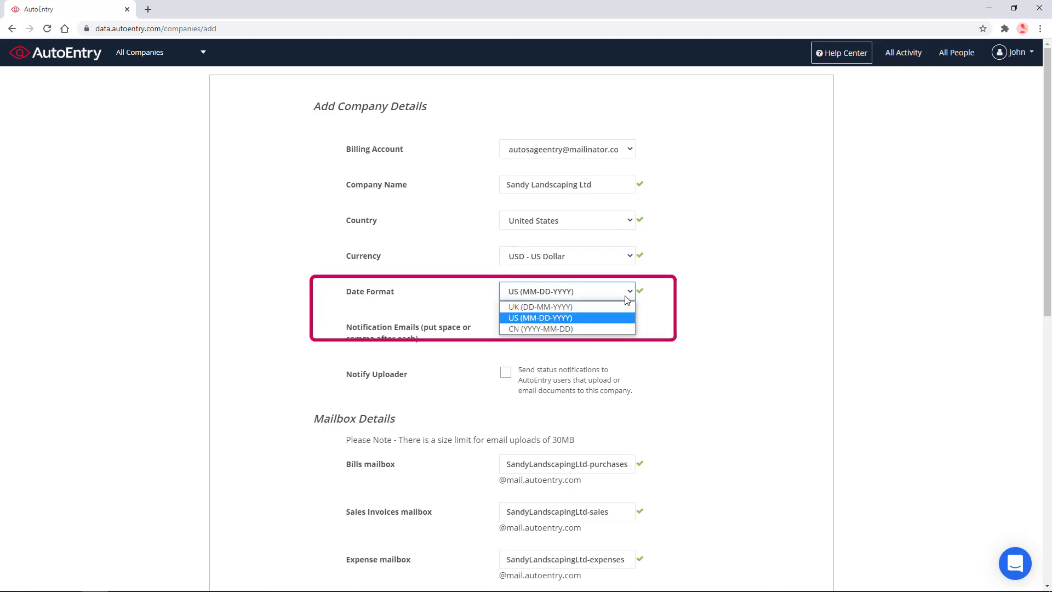
{"action": "left_click", "coordinate": [628, 299]}
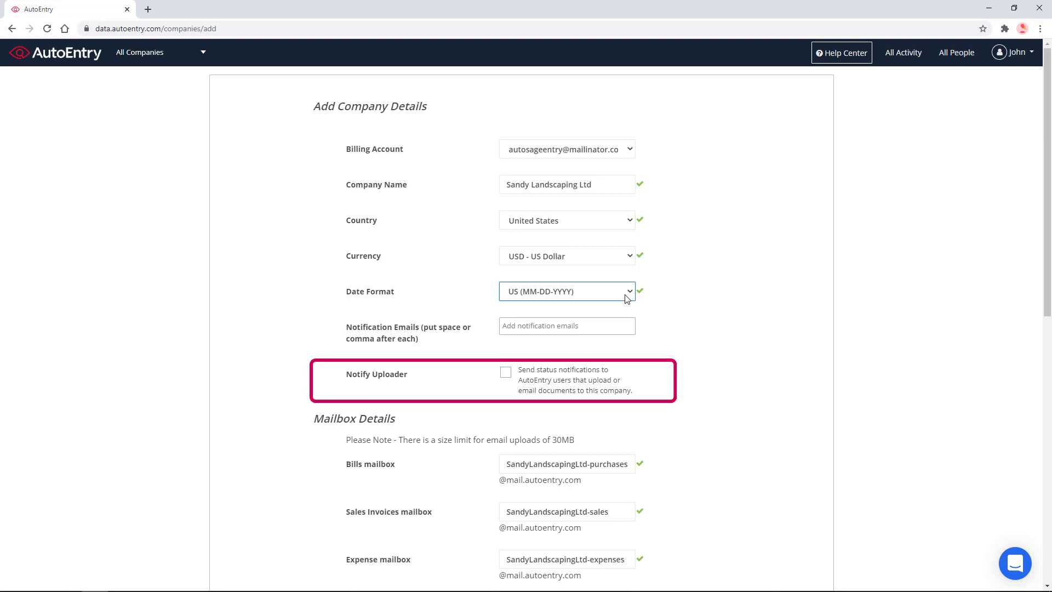
Step: Review the mailbox and accounting software details, and create the company
{"action": "scroll", "coordinate": [627, 297], "scroll_direction": "down", "scroll_amount": 5}
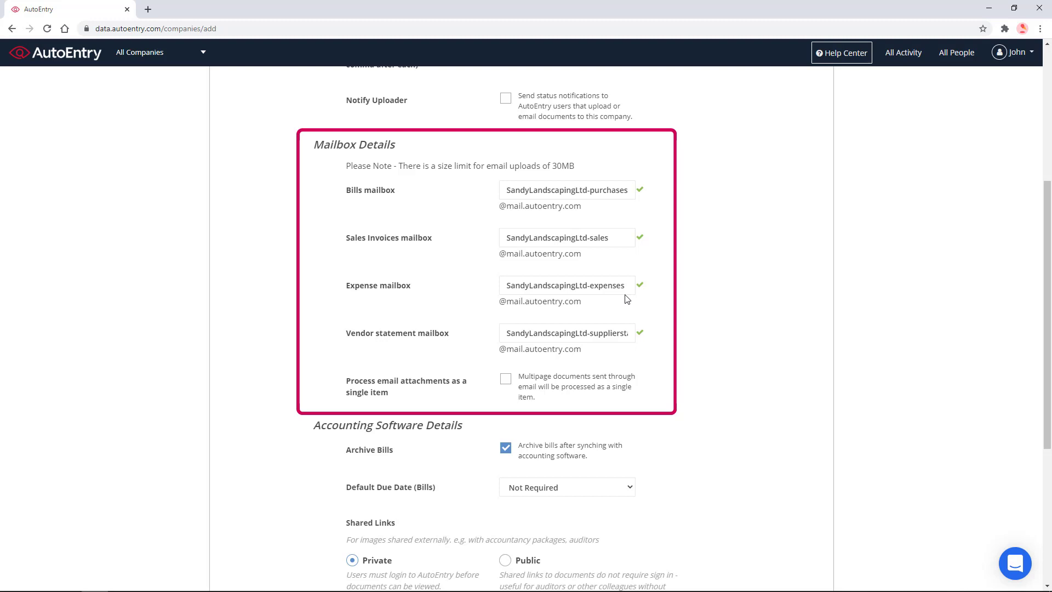
{"action": "left_click", "coordinate": [623, 190]}
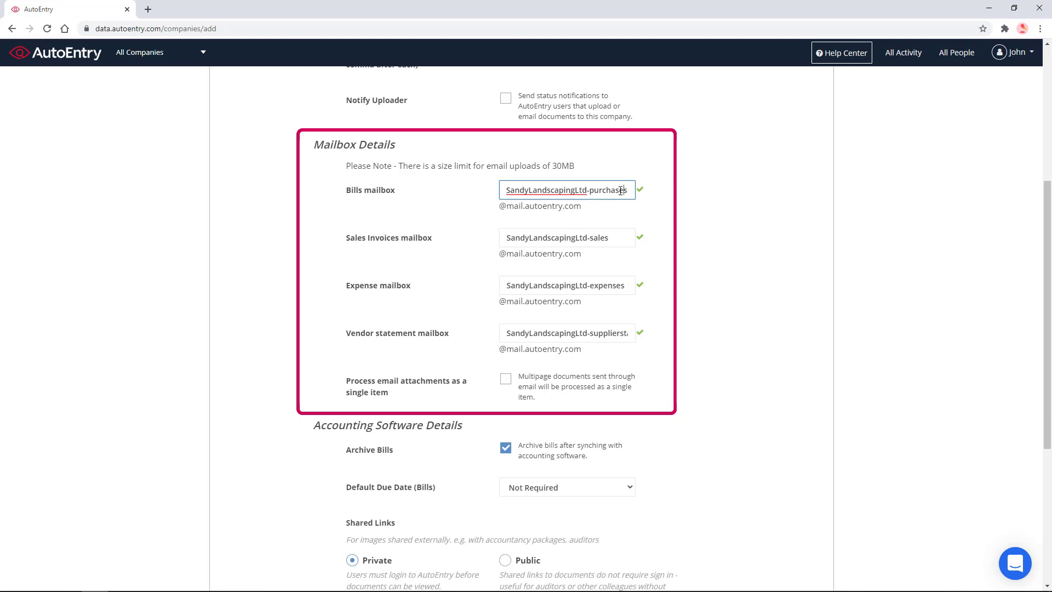
{"action": "scroll", "coordinate": [614, 193], "scroll_direction": "down", "scroll_amount": 5}
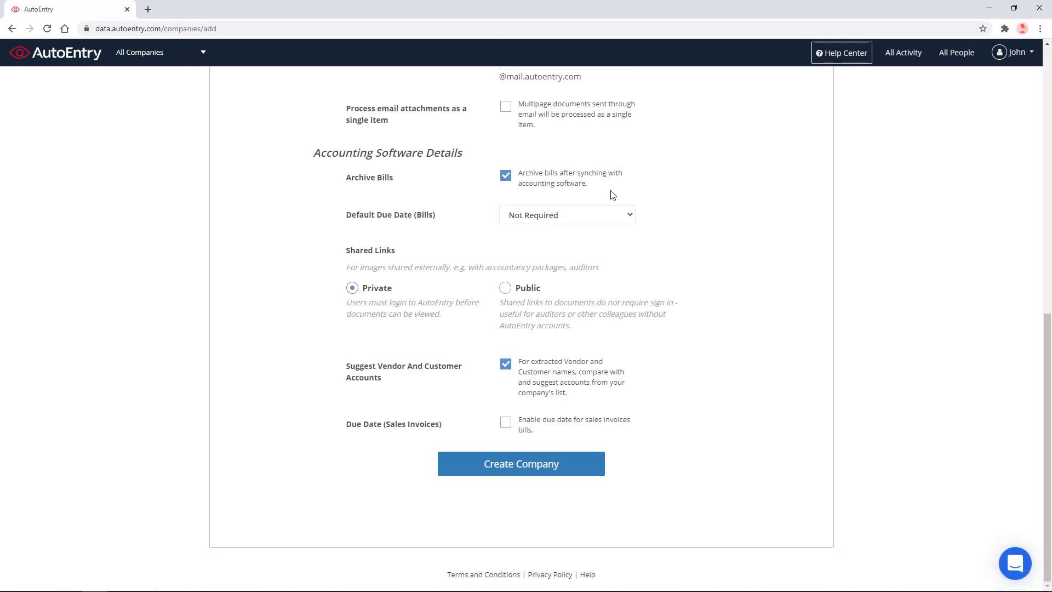
{"action": "left_click", "coordinate": [520, 471]}
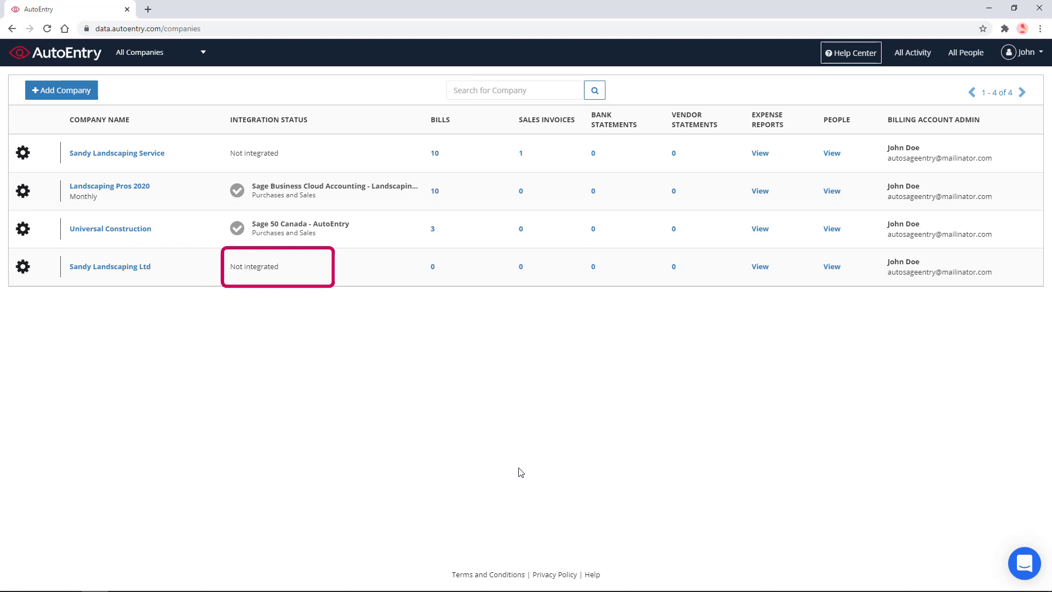
Step: Open Sandy Landscaping Ltd from the company list and choose Sage 50 US as the accounting integration to connect
{"action": "left_click", "coordinate": [124, 270]}
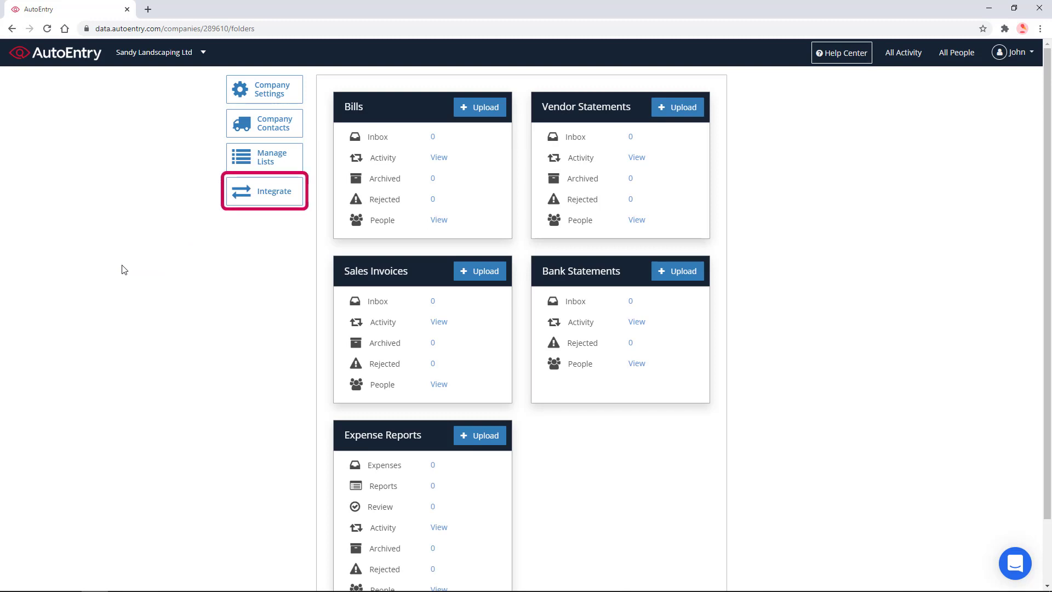
{"action": "left_click", "coordinate": [268, 194]}
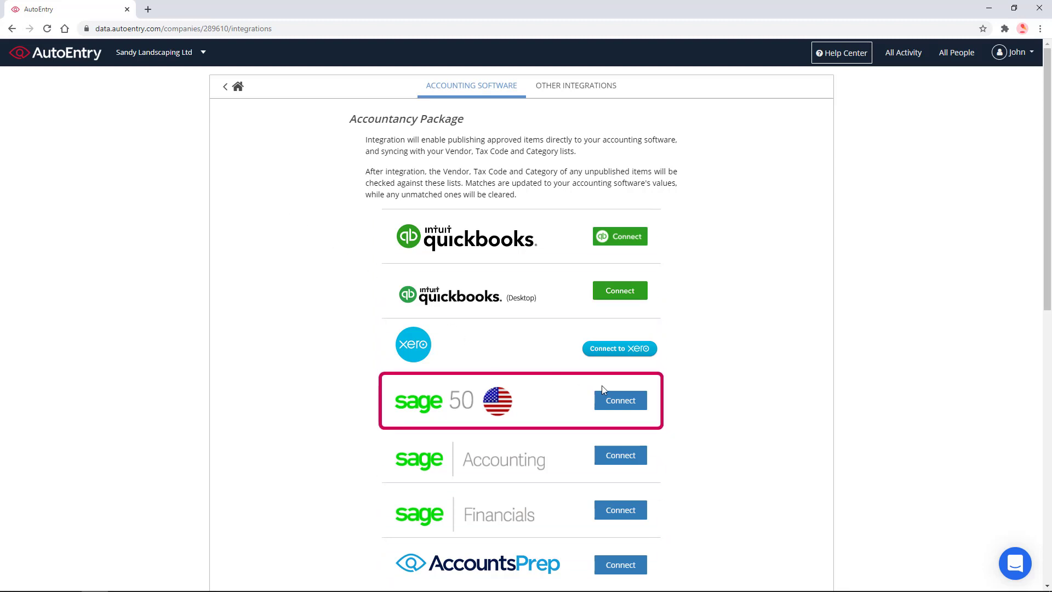
{"action": "left_click", "coordinate": [621, 400]}
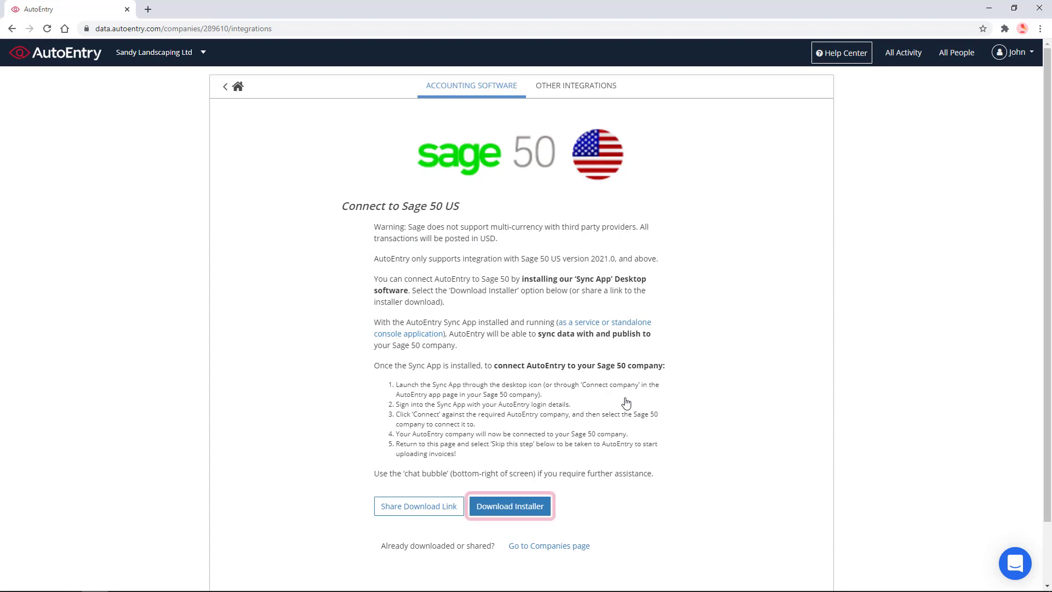
Step: Download and run the AutoEntry Desktop Sync installer, agreeing to its license terms to start the setup wizard
{"action": "left_click", "coordinate": [531, 508]}
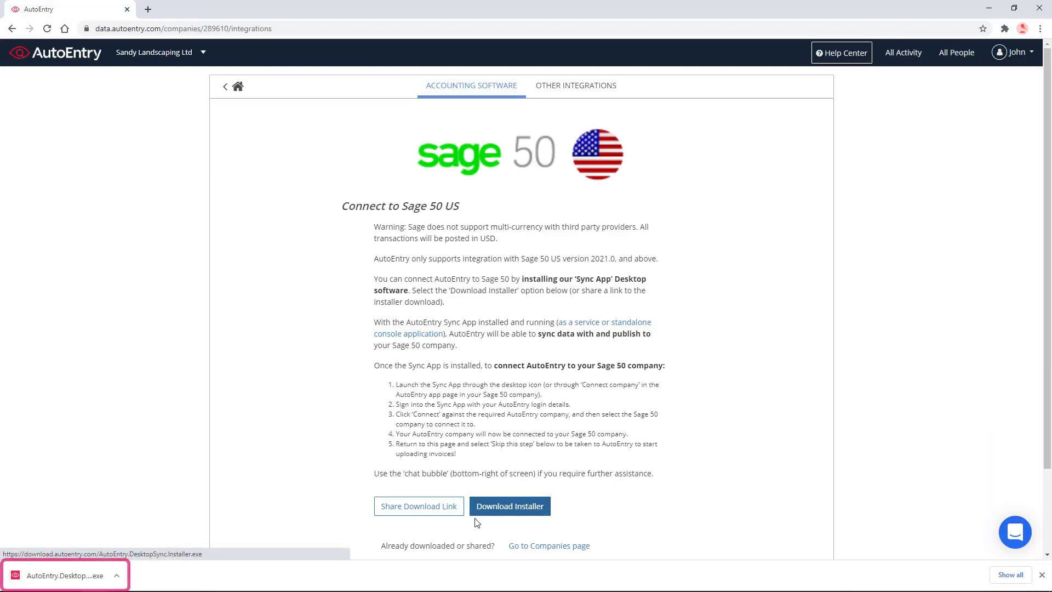
{"action": "left_click", "coordinate": [65, 576]}
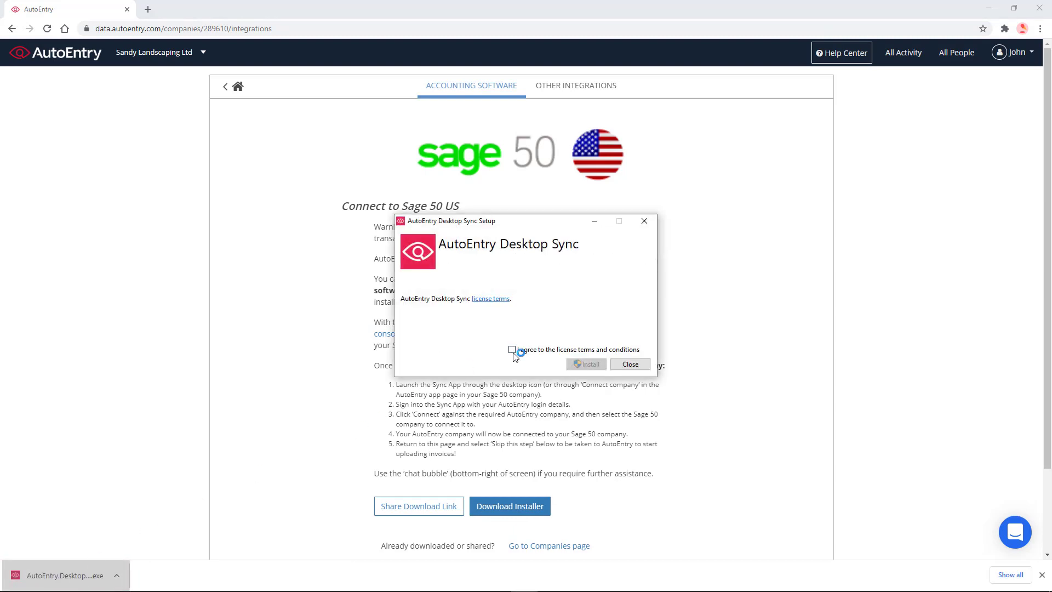
{"action": "left_click", "coordinate": [512, 350]}
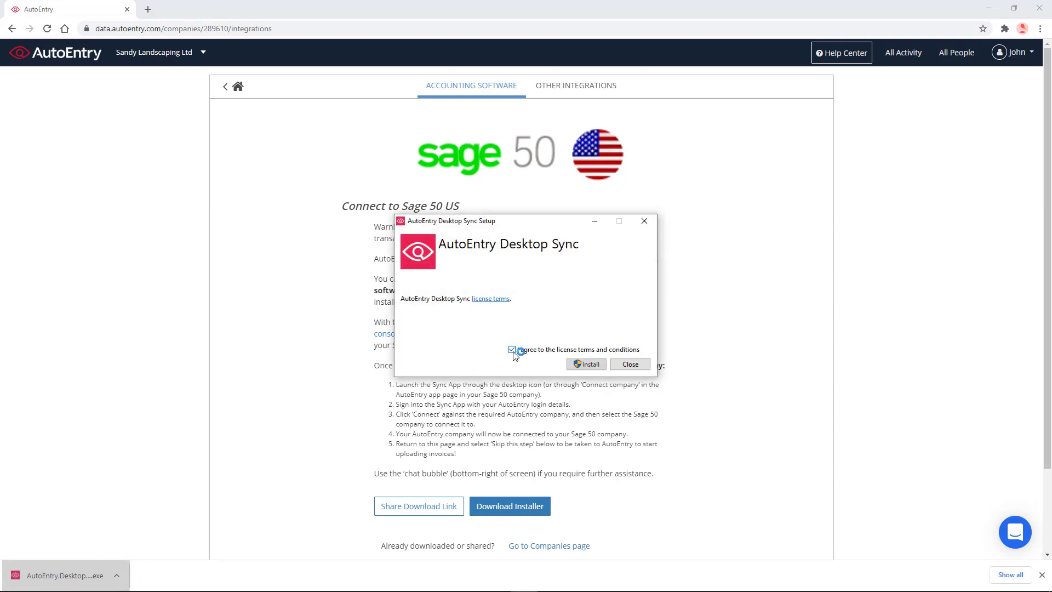
{"action": "left_click", "coordinate": [591, 365]}
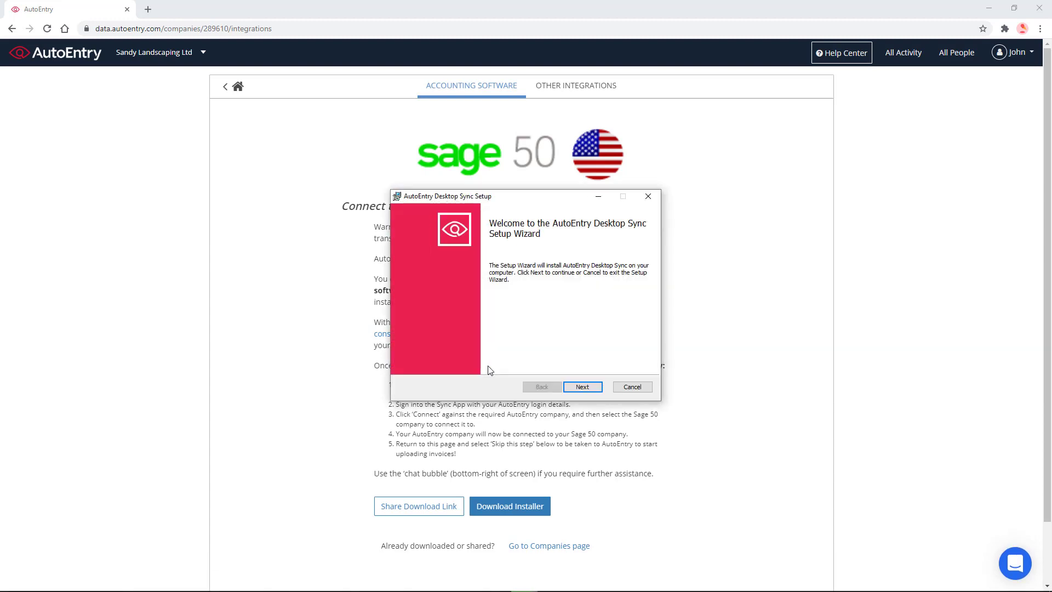
Step: Install AutoEntry Desktop Sync as a Windows Service and close the finished setup
{"action": "left_click", "coordinate": [602, 391]}
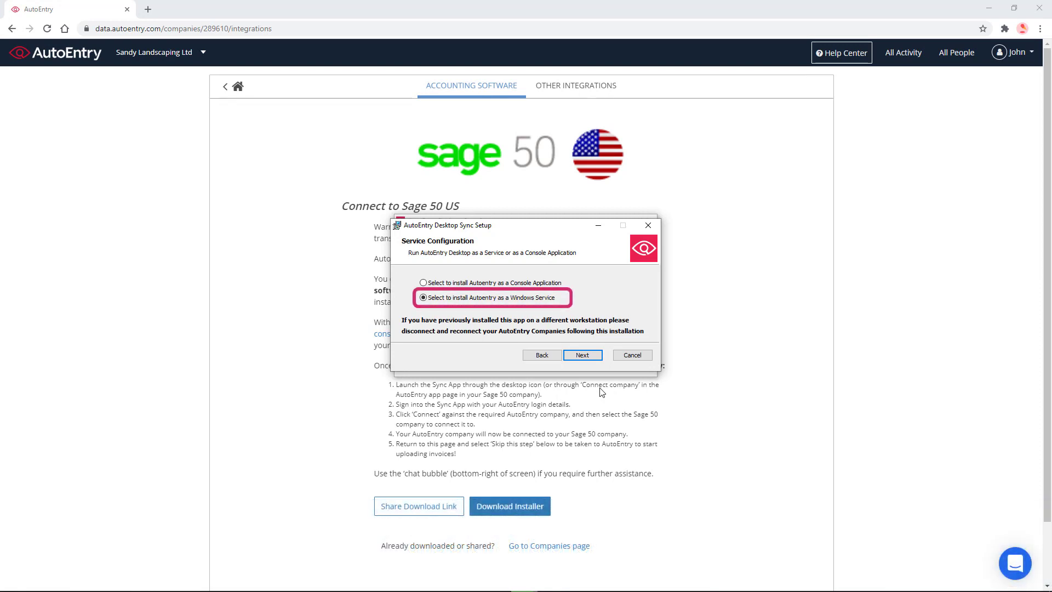
{"action": "left_click", "coordinate": [585, 357]}
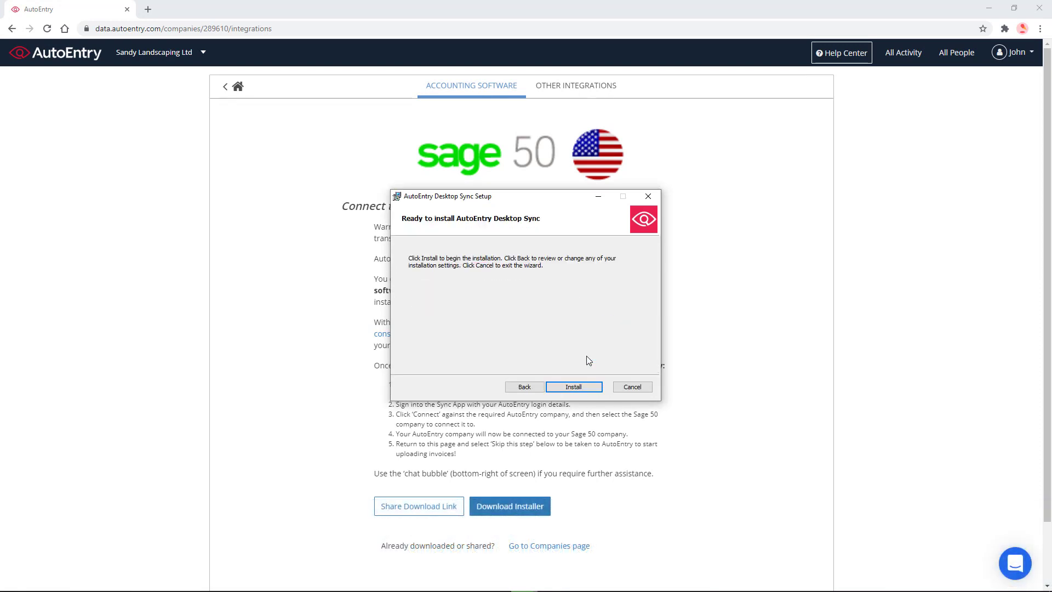
{"action": "left_click", "coordinate": [579, 387]}
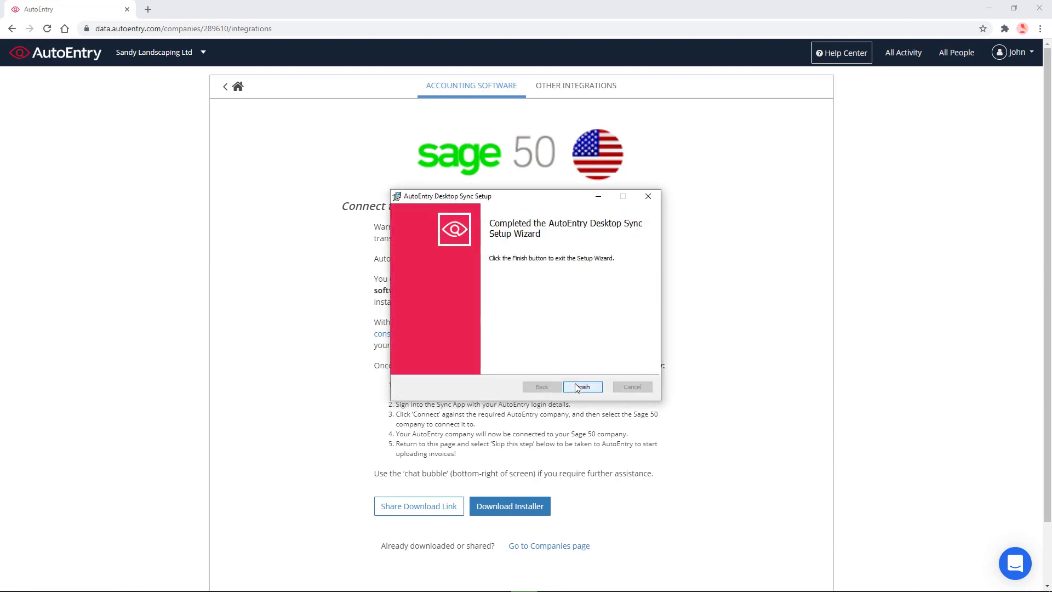
{"action": "left_click", "coordinate": [580, 387]}
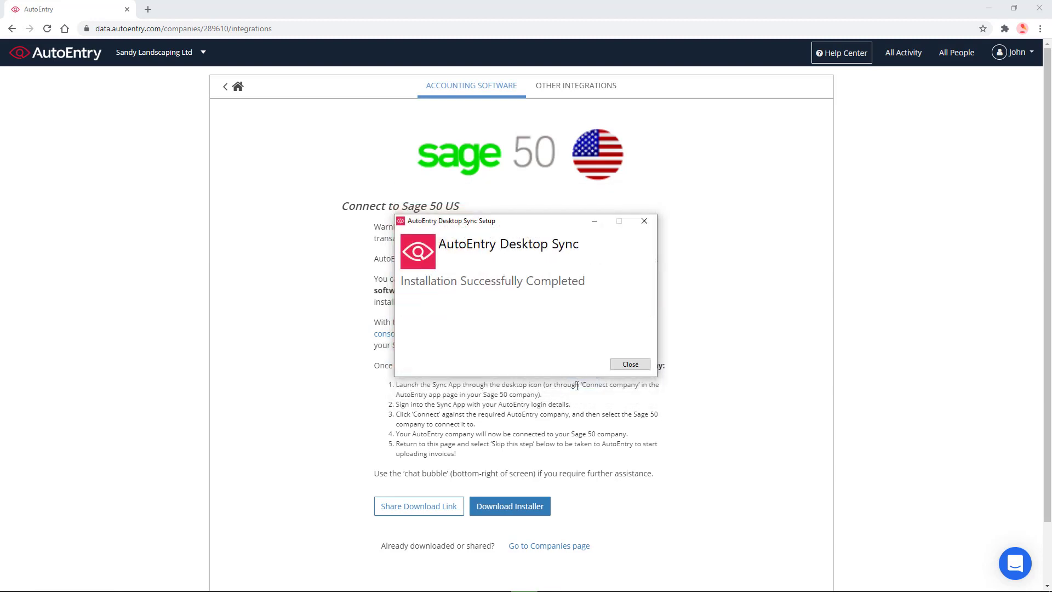
{"action": "left_click", "coordinate": [643, 366]}
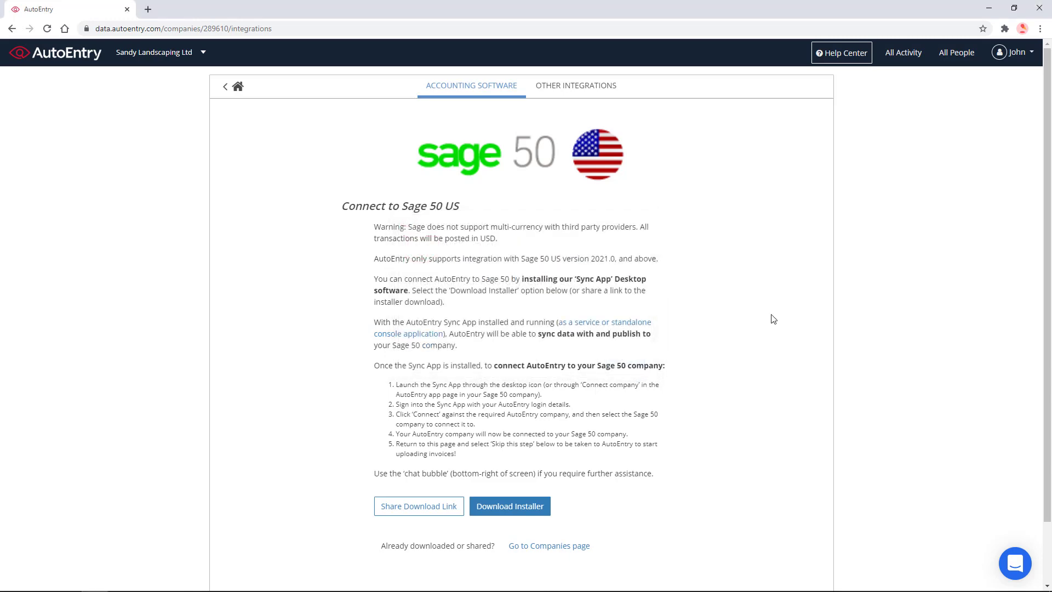
Step: Launch AutoEntry Desktop Sync from the desktop and log in with the account e-mail and password
{"action": "left_click", "coordinate": [988, 9]}
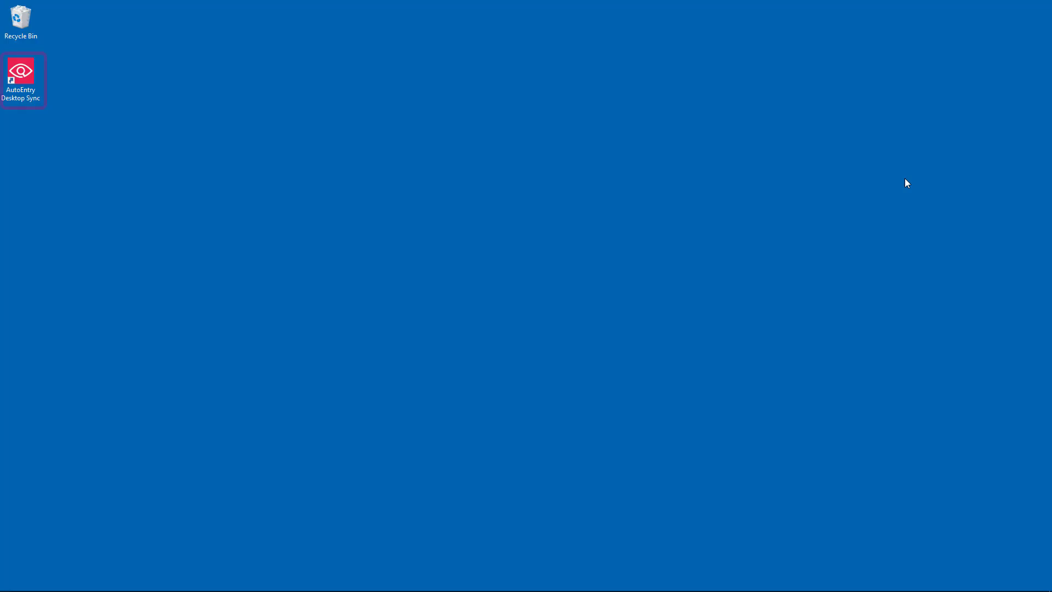
{"action": "double_click", "coordinate": [29, 78]}
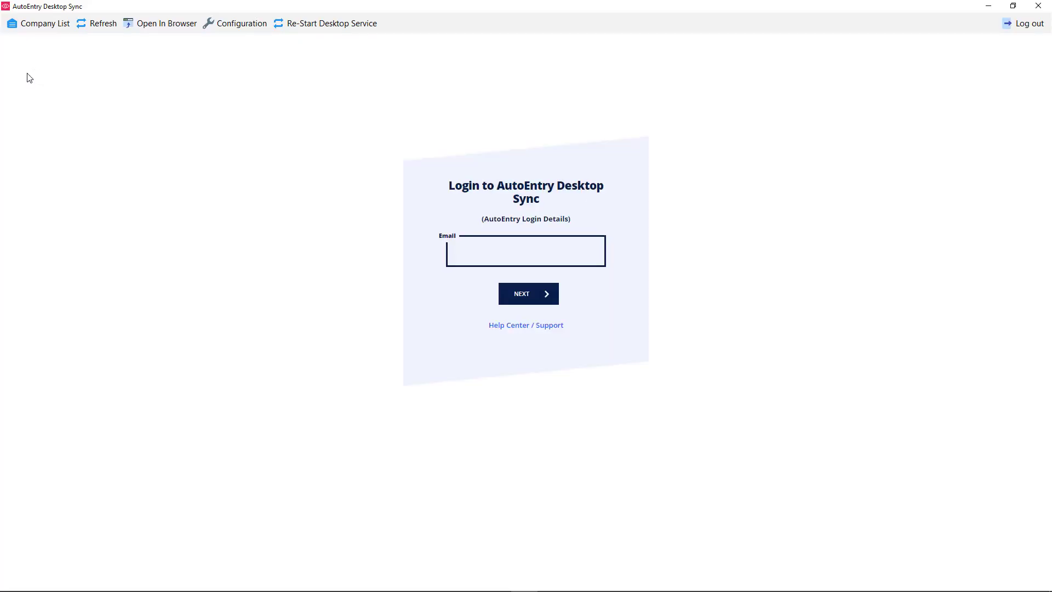
{"action": "left_click", "coordinate": [499, 252]}
{"action": "key", "text": "ctrl+v"}
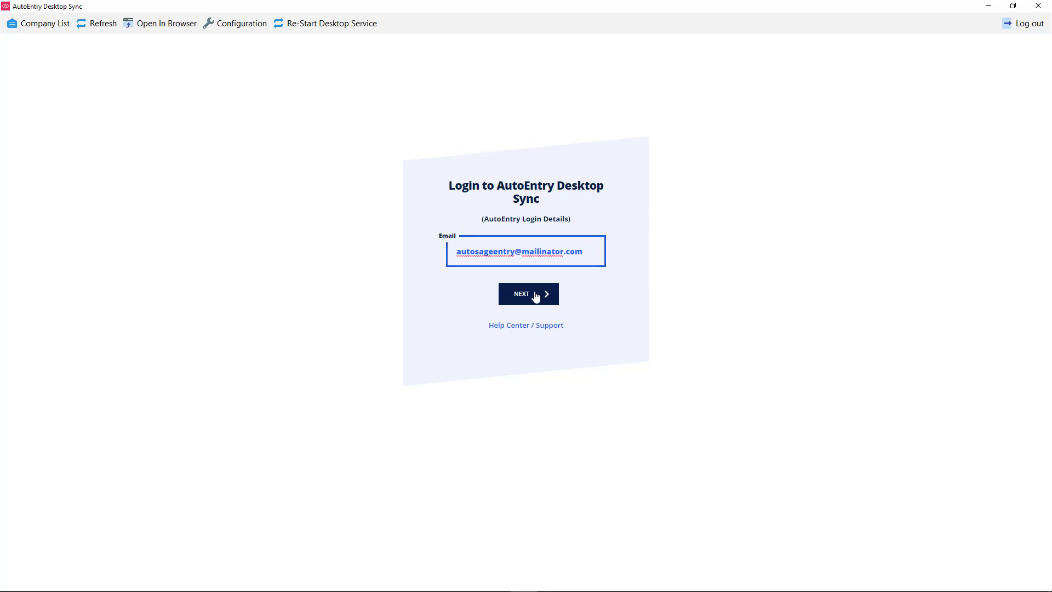
{"action": "left_click", "coordinate": [535, 293]}
{"action": "key", "text": "ctrl+v"}
{"action": "left_click", "coordinate": [550, 296]}
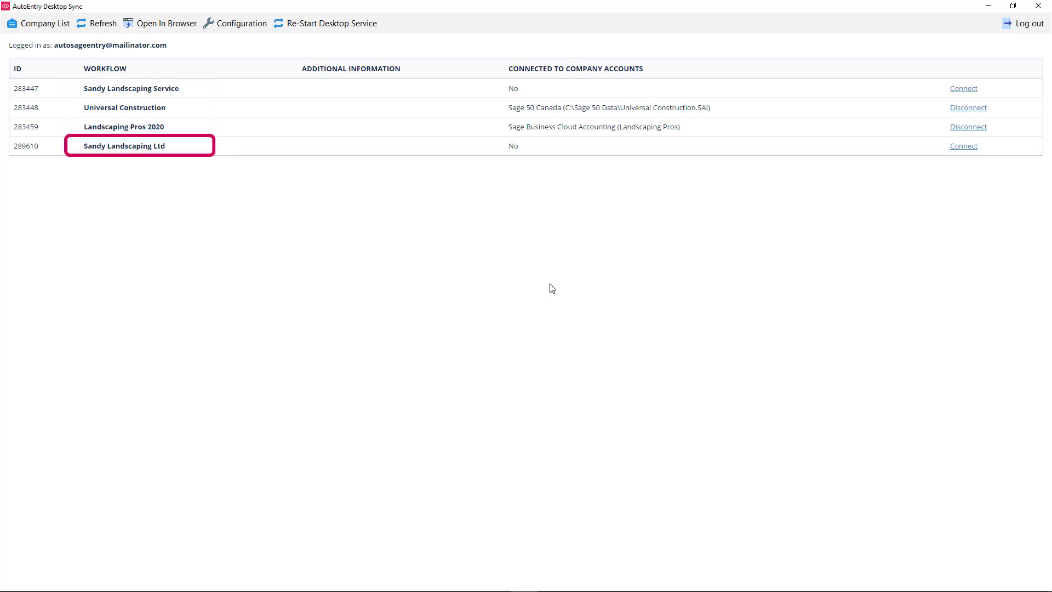
Step: Start connecting Sandy Landscaping Ltd and select Sage 50 US as its accounting software
{"action": "left_click", "coordinate": [963, 146]}
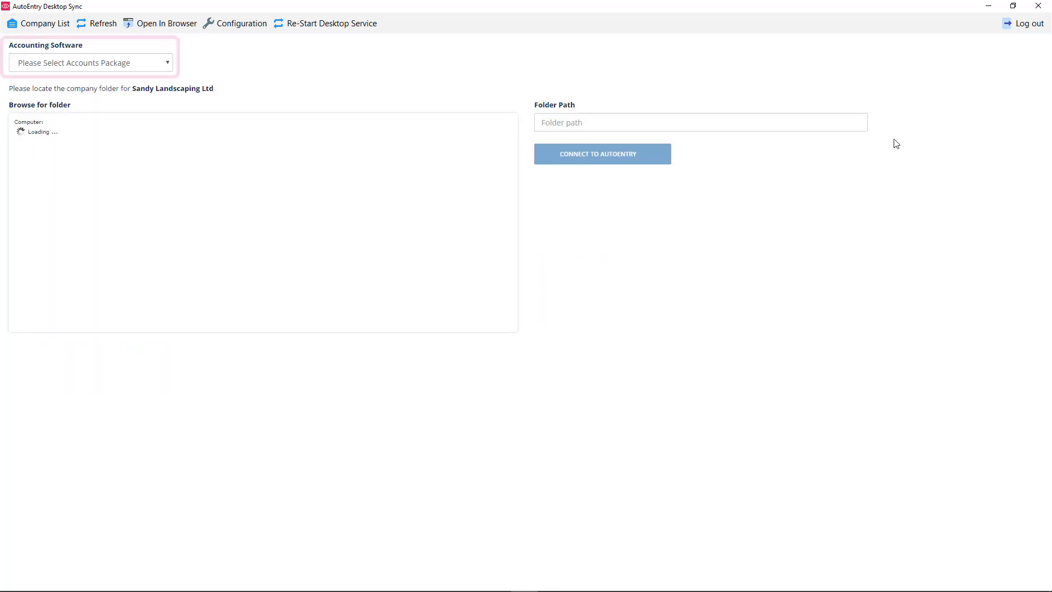
{"action": "left_click", "coordinate": [101, 63]}
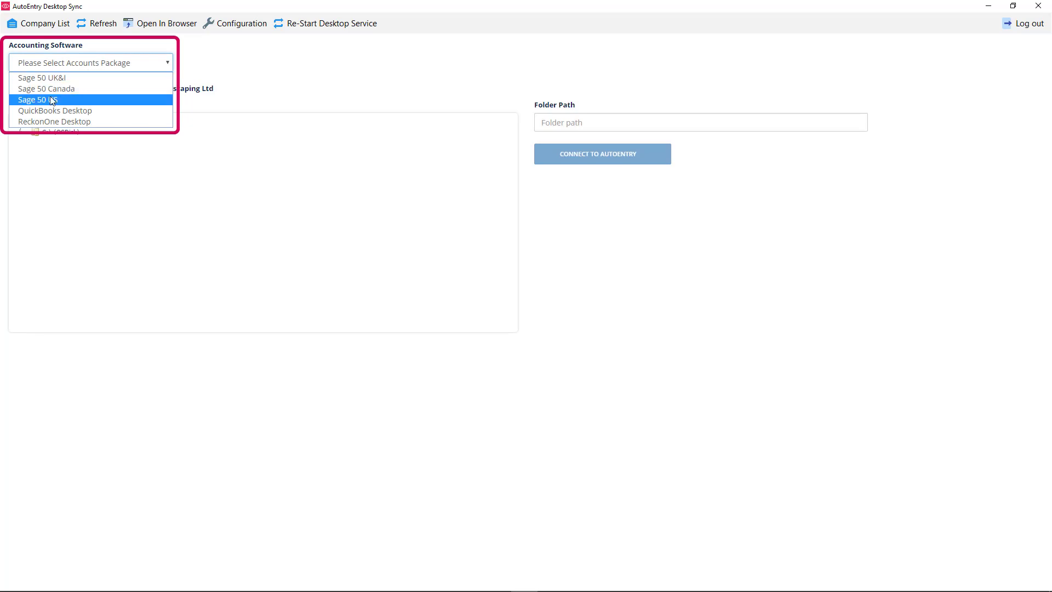
{"action": "left_click", "coordinate": [52, 100]}
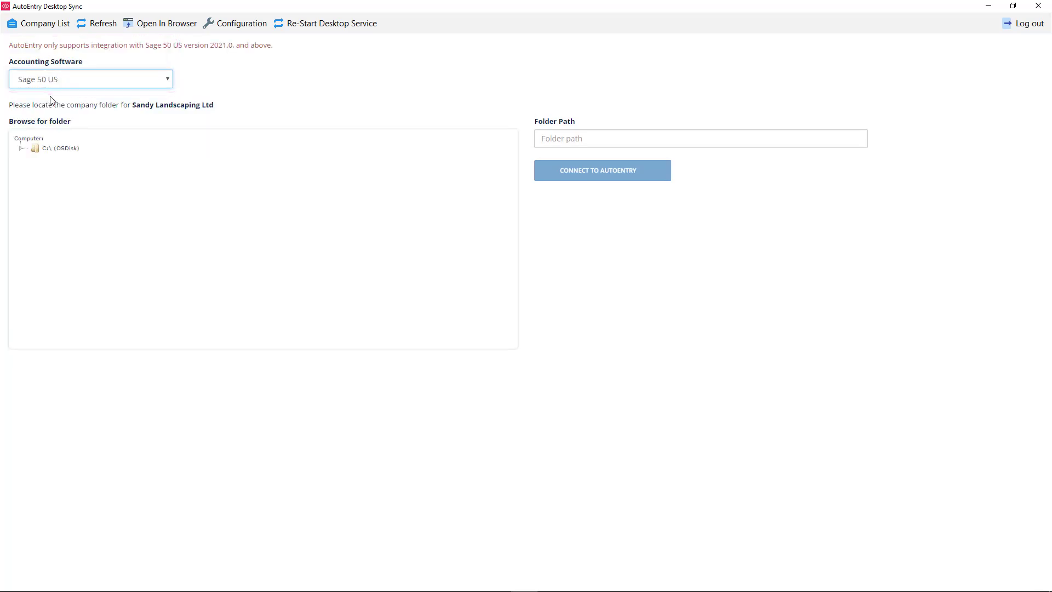
Step: Select the company folder C:\Sage\Peachtree\Company\sanlanse for Sandy Landscaping Ltd and request its connection to AutoEntry
{"action": "left_click", "coordinate": [44, 148]}
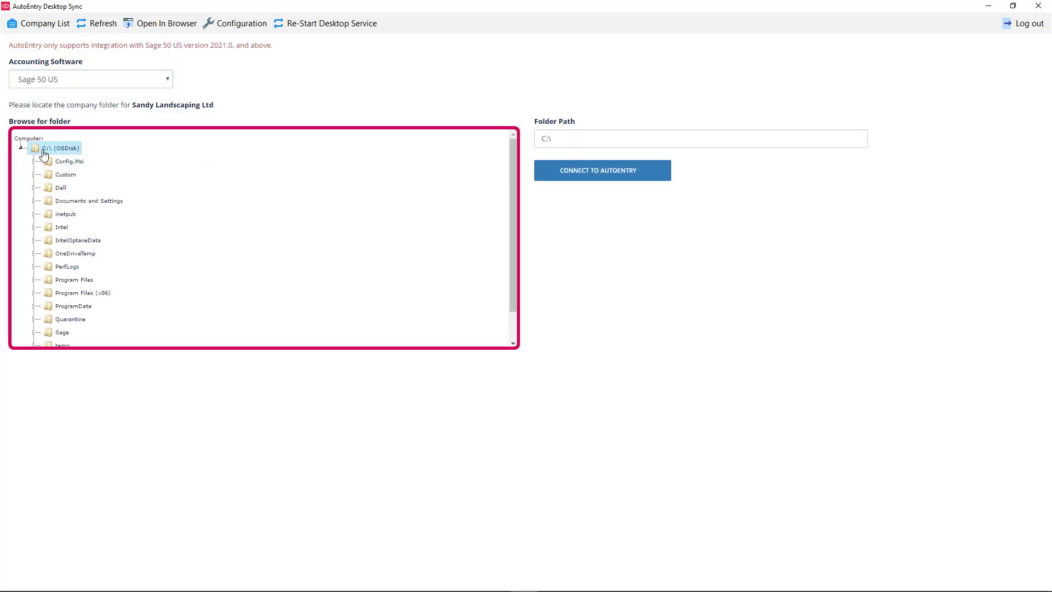
{"action": "left_click", "coordinate": [62, 332]}
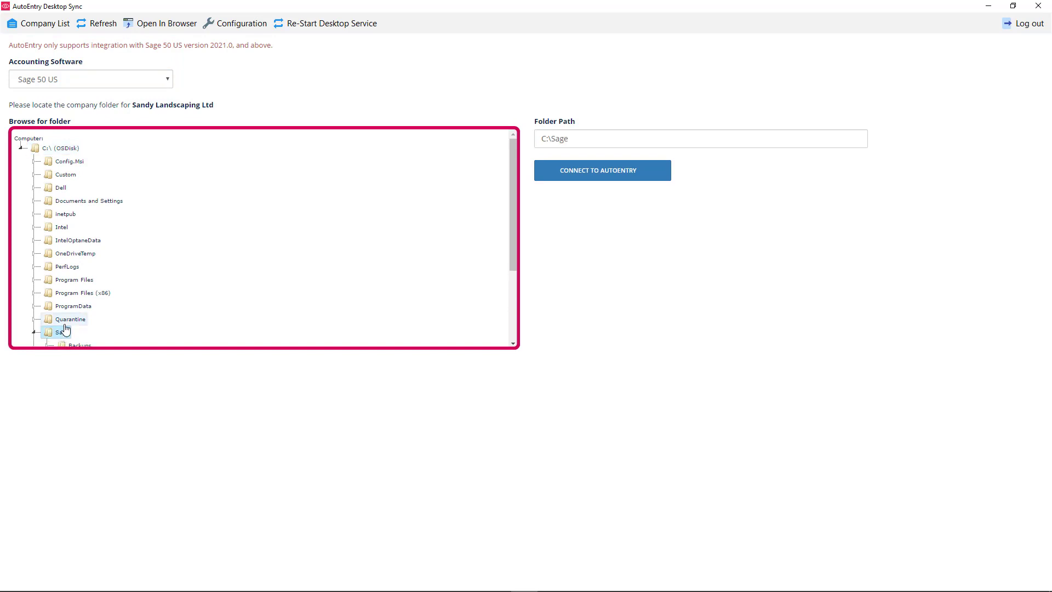
{"action": "scroll", "coordinate": [69, 318], "scroll_direction": "down", "scroll_amount": 2}
{"action": "left_click", "coordinate": [79, 258]}
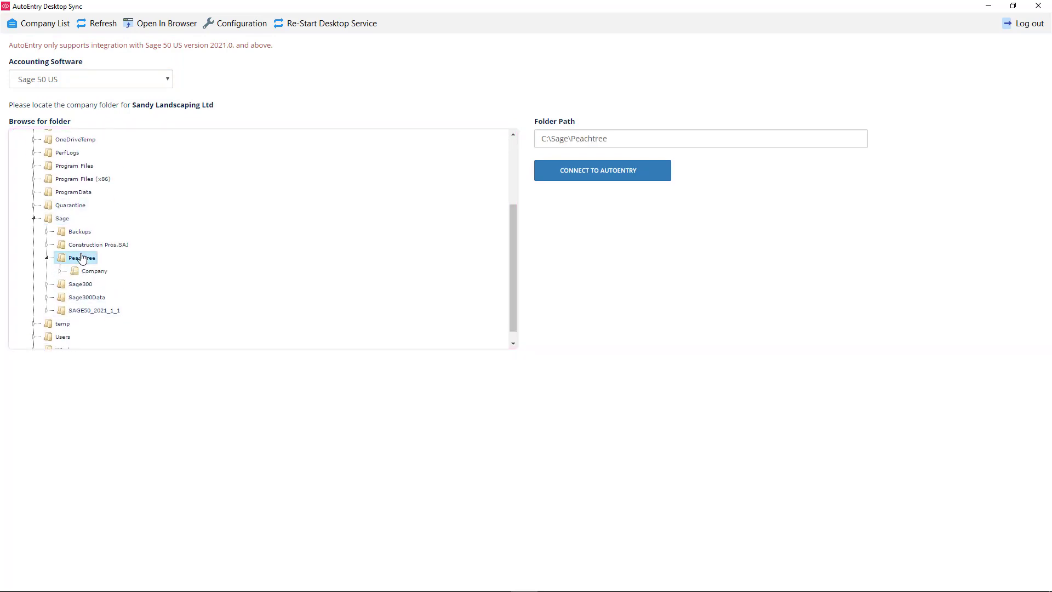
{"action": "left_click", "coordinate": [76, 271]}
{"action": "scroll", "coordinate": [82, 279], "scroll_direction": "down", "scroll_amount": 2}
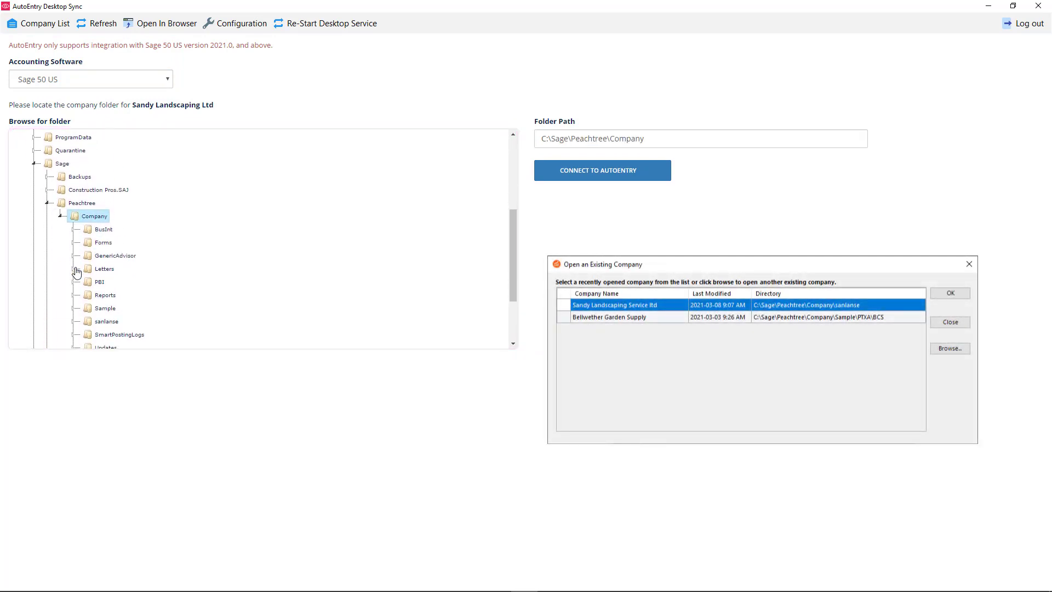
{"action": "left_click", "coordinate": [101, 322]}
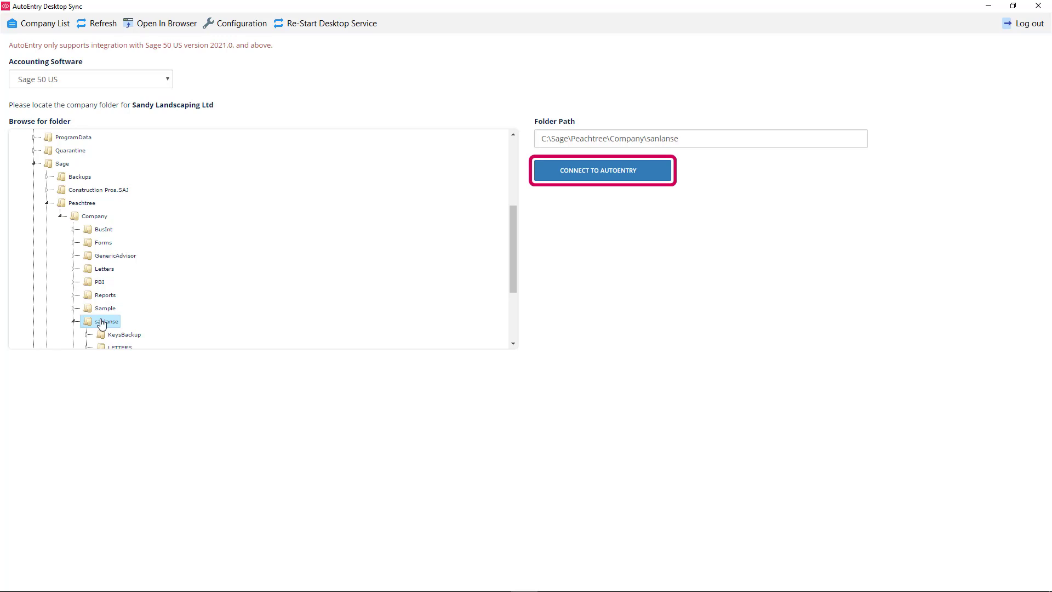
{"action": "left_click", "coordinate": [611, 180]}
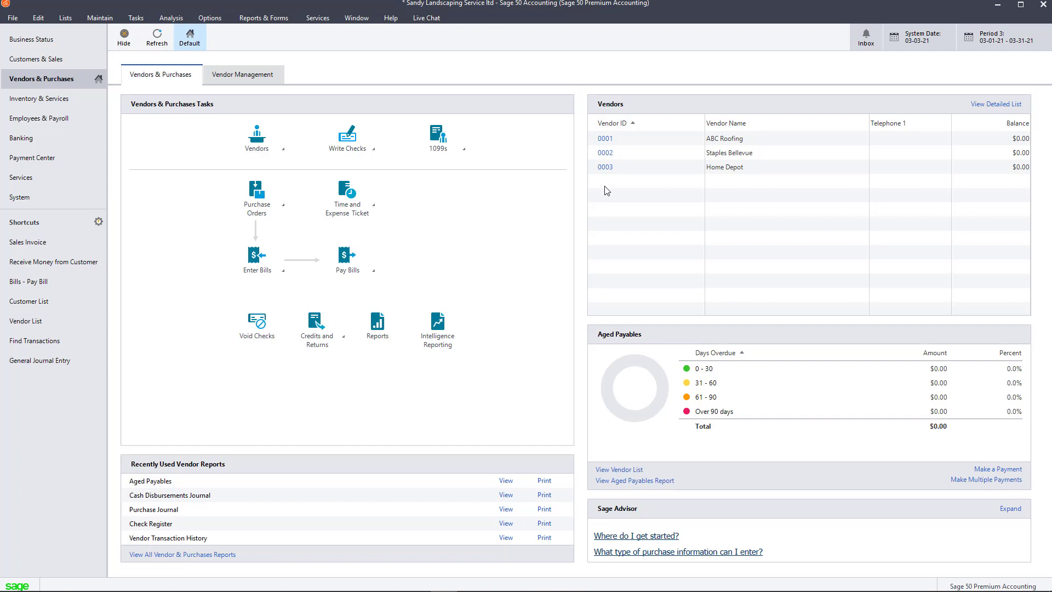
Step: In Sage 50, close and reopen Sandy Landscaping Service ltd, and always allow AutoEntry access to the company data
{"action": "left_click", "coordinate": [13, 19]}
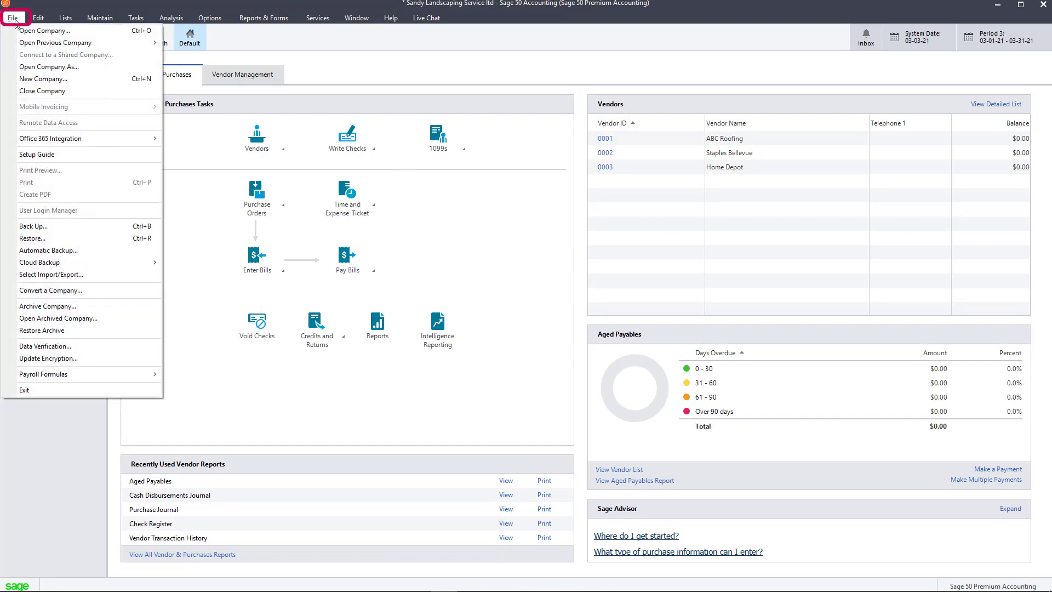
{"action": "left_click", "coordinate": [35, 88]}
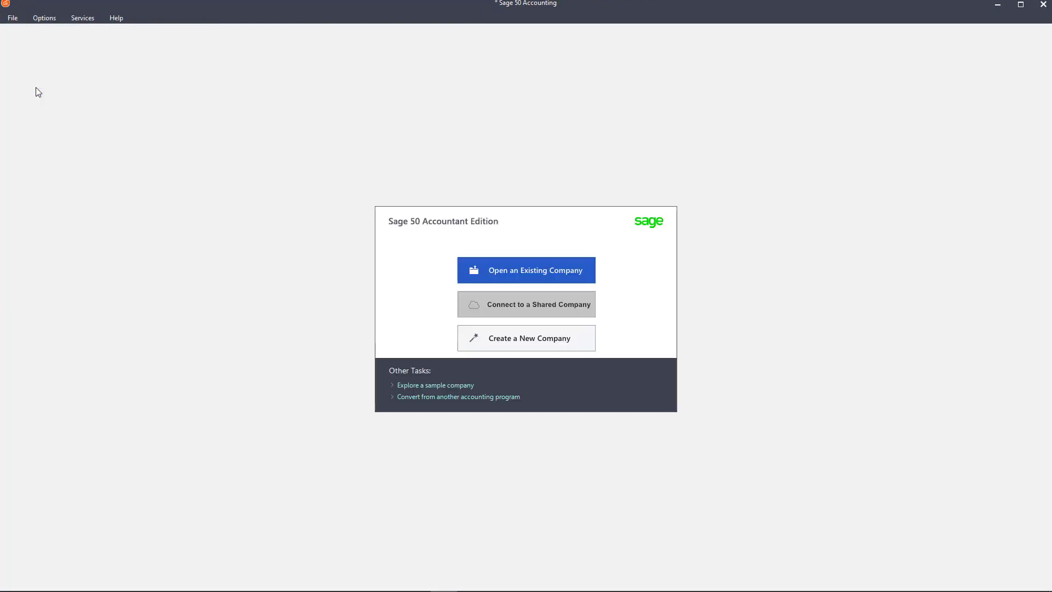
{"action": "left_click", "coordinate": [497, 270]}
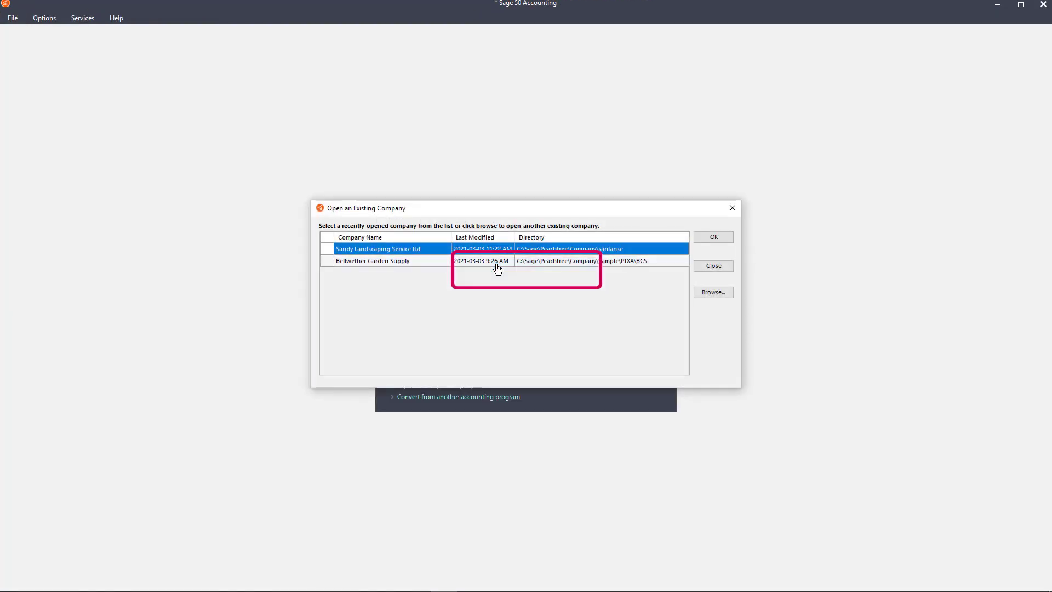
{"action": "left_click", "coordinate": [716, 236]}
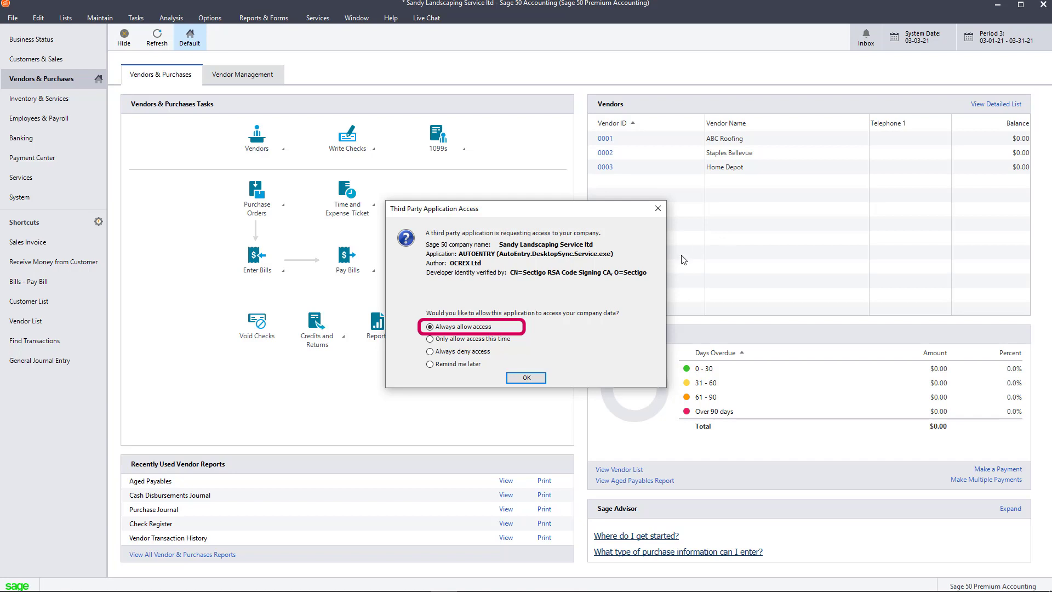
{"action": "left_click", "coordinate": [523, 377]}
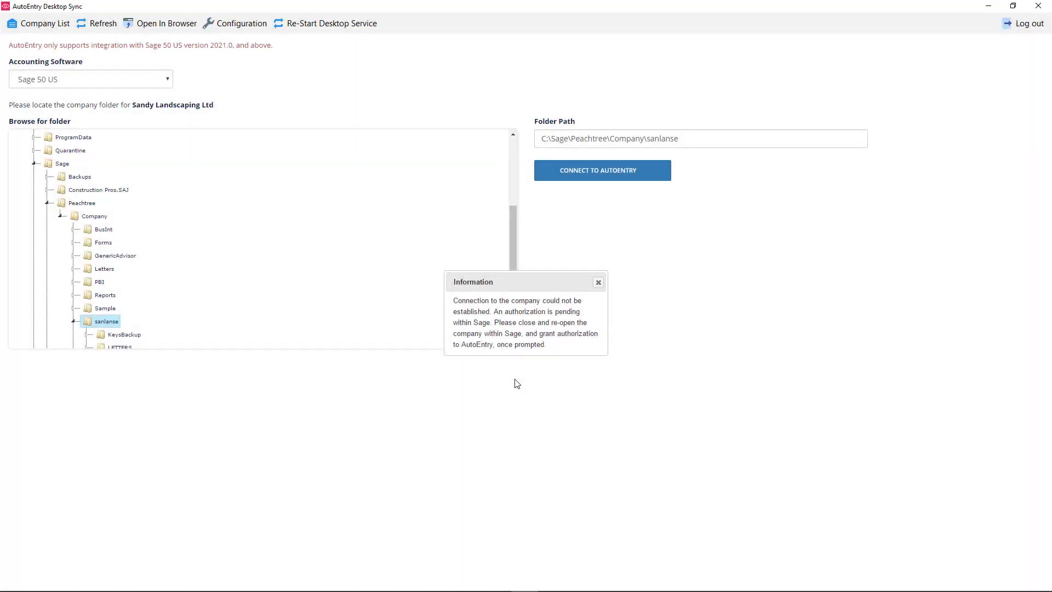
Step: Back in AutoEntry Desktop Sync, dismiss the pending authorization notice and connect the sanlanse company folder to AutoEntry again
{"action": "left_click", "coordinate": [598, 282]}
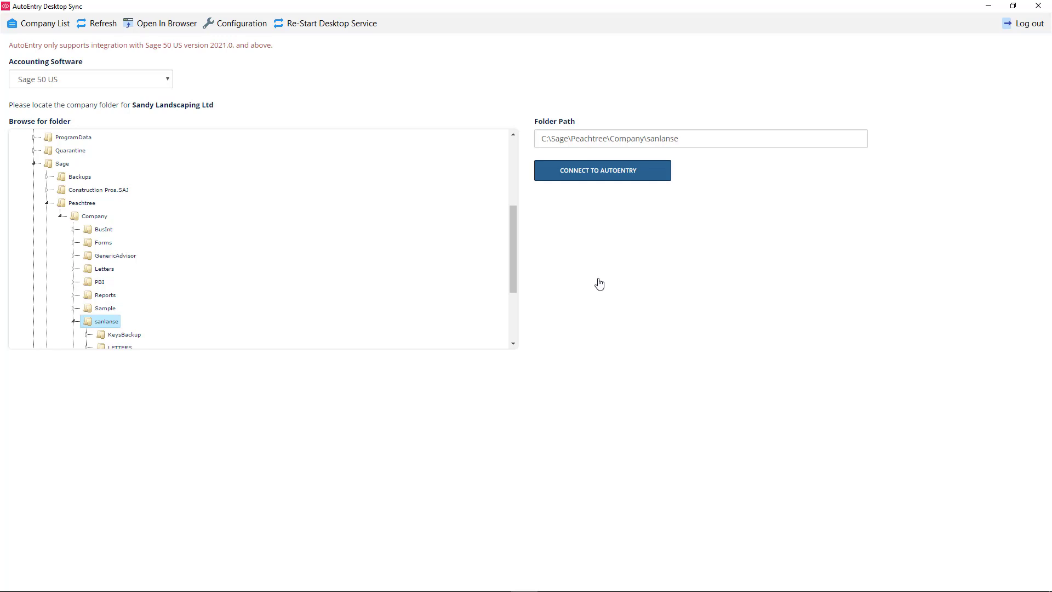
{"action": "left_click", "coordinate": [619, 173]}
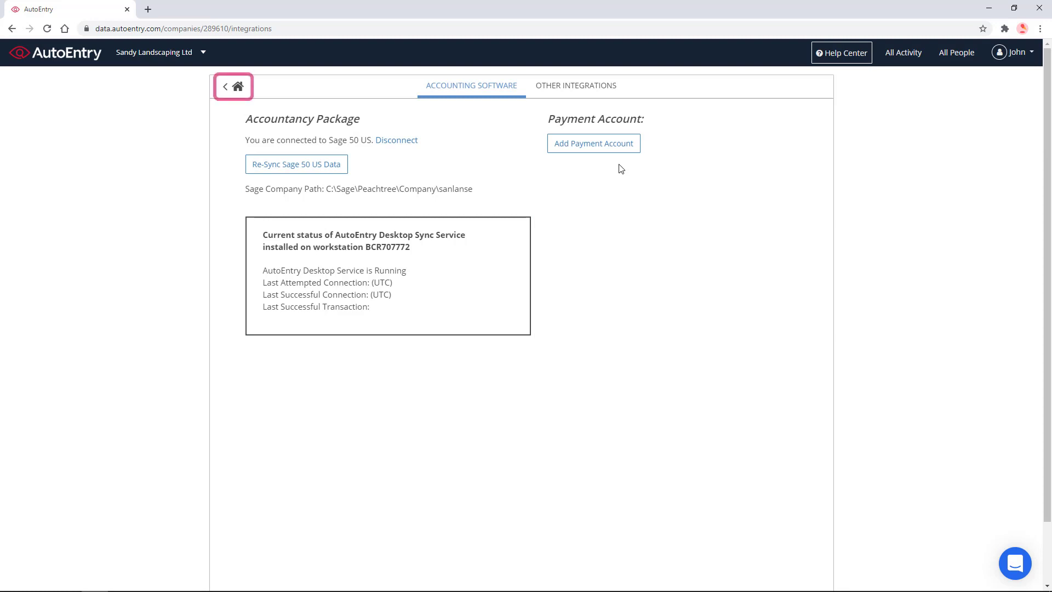
Step: In AutoEntry in the browser, return to the Sandy Landscaping Ltd home page and open its company contacts
{"action": "left_click", "coordinate": [234, 89]}
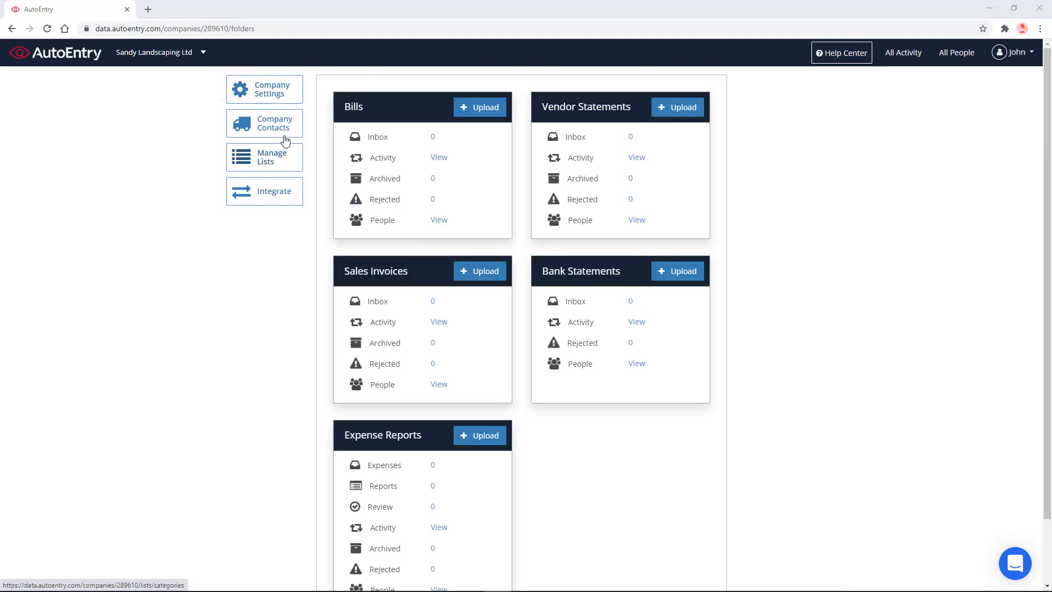
{"action": "left_click", "coordinate": [277, 131]}
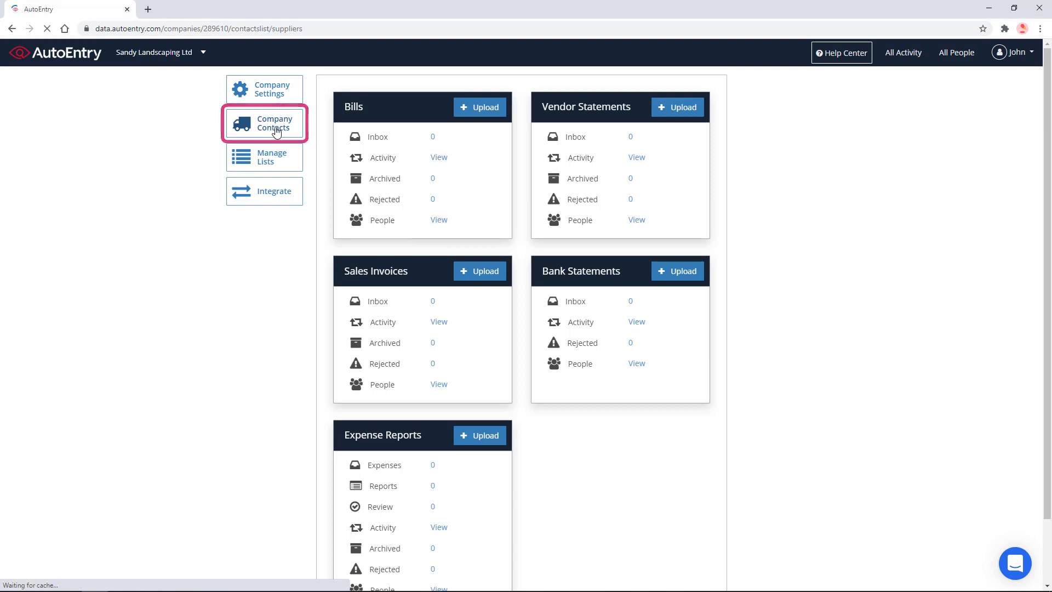